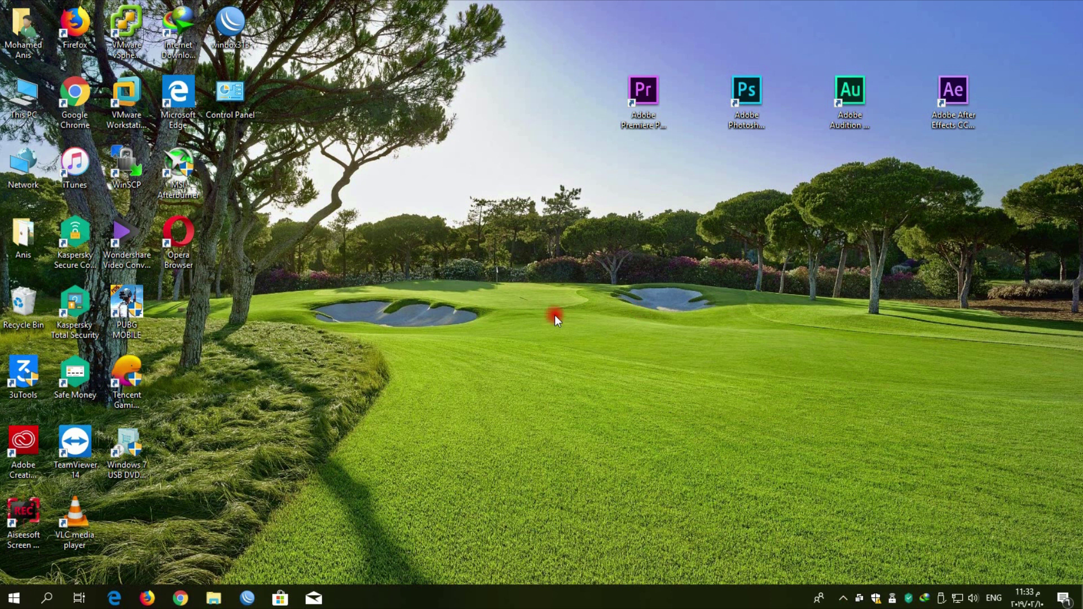
Launch vSphere Client and log in to 192.168.150.150 as root with the account password
{"action": "left_click", "coordinate": [135, 39]}
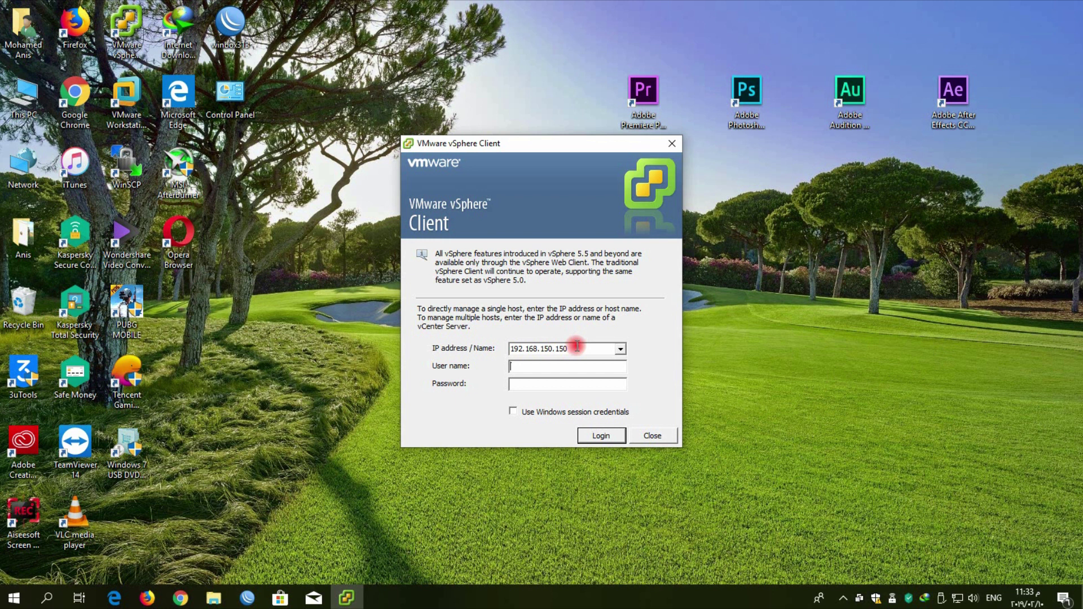
{"action": "double_click", "coordinate": [585, 348]}
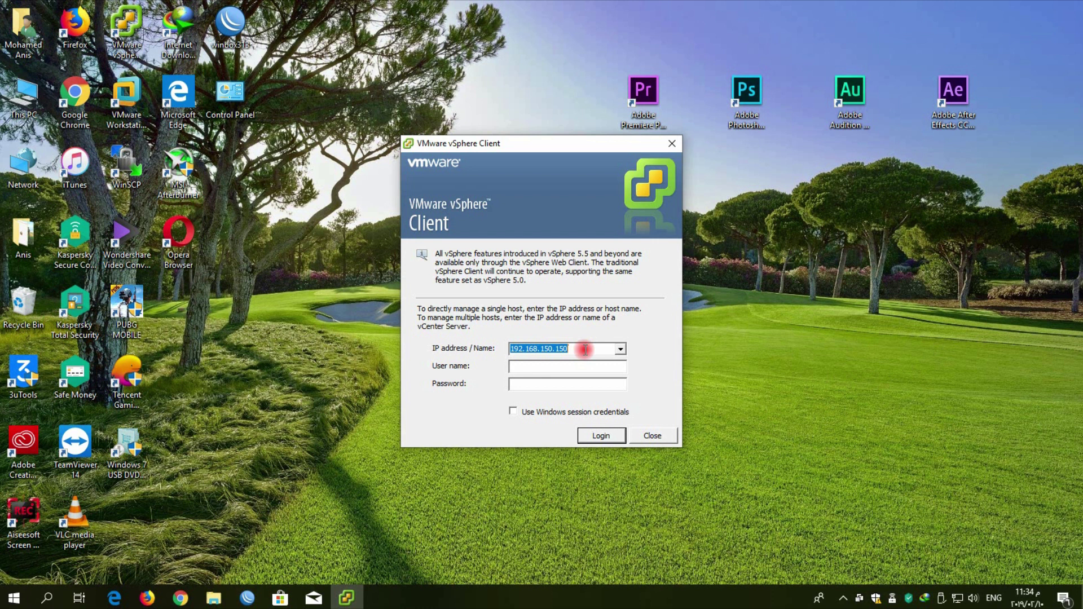
{"action": "left_click", "coordinate": [585, 349]}
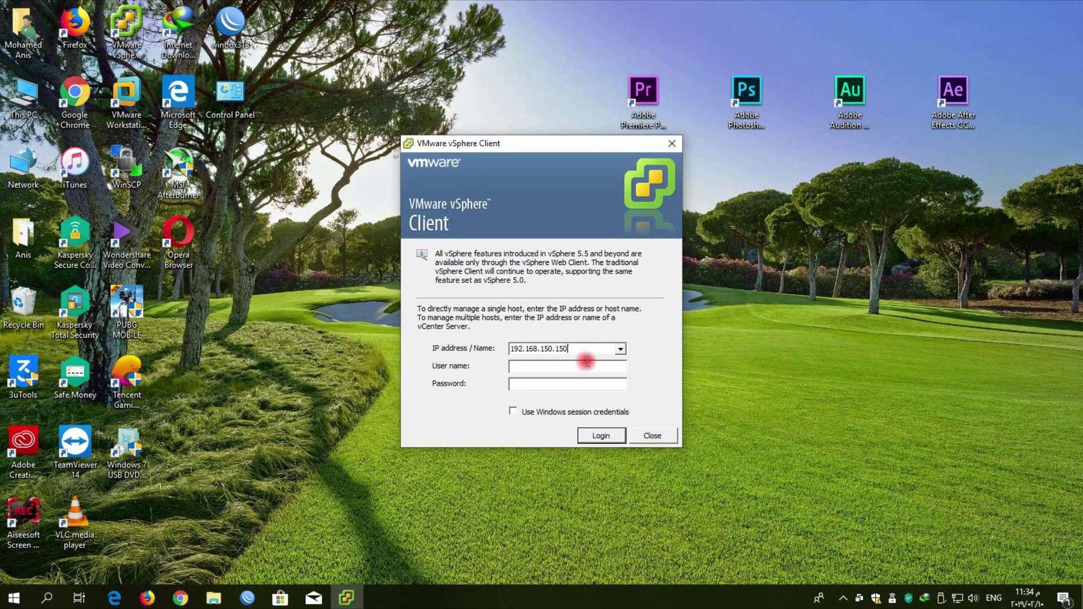
{"action": "left_click", "coordinate": [587, 364]}
{"action": "type", "text": "root"}
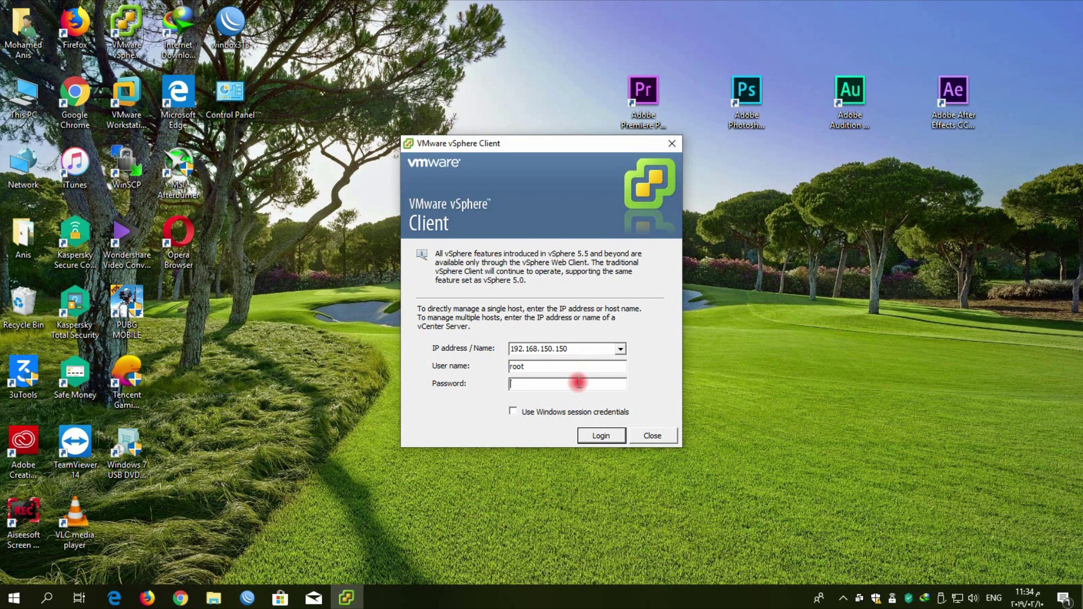
{"action": "type", "text": "********"}
{"action": "key", "text": "Return"}
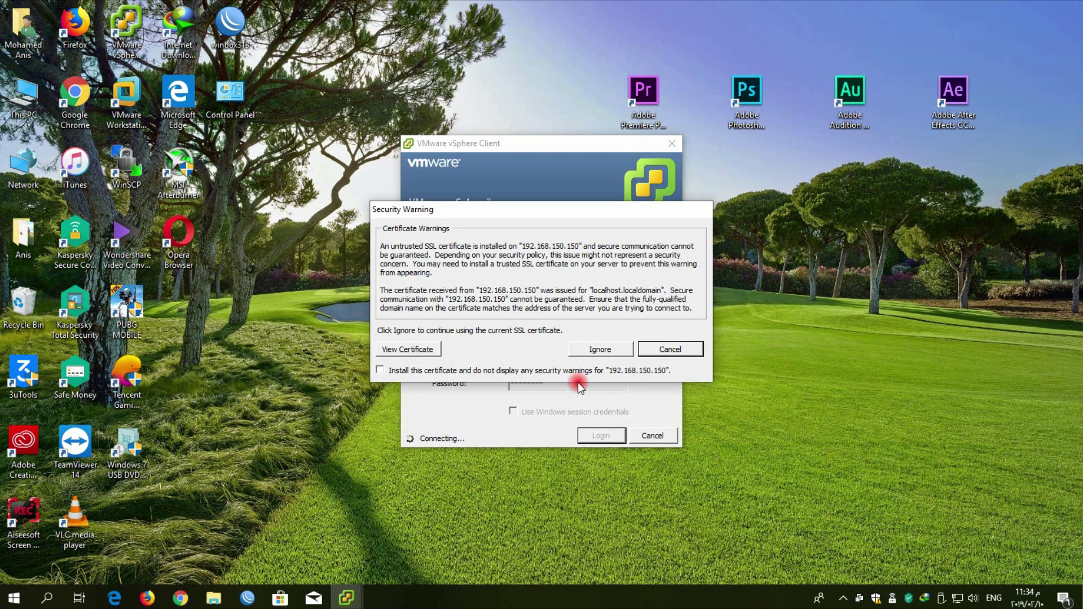
Ignore the untrusted certificate warning so the connection to the host completes
{"action": "left_click", "coordinate": [602, 350]}
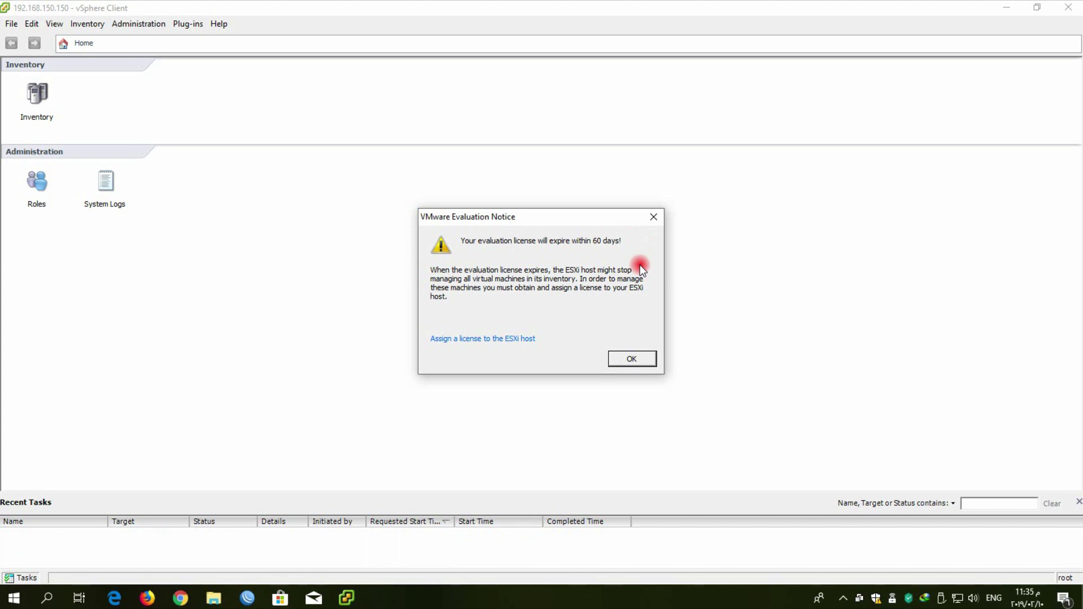
Dismiss the 60-day evaluation notice and go to Inventory for host 192.168.150.150
{"action": "left_click", "coordinate": [631, 358]}
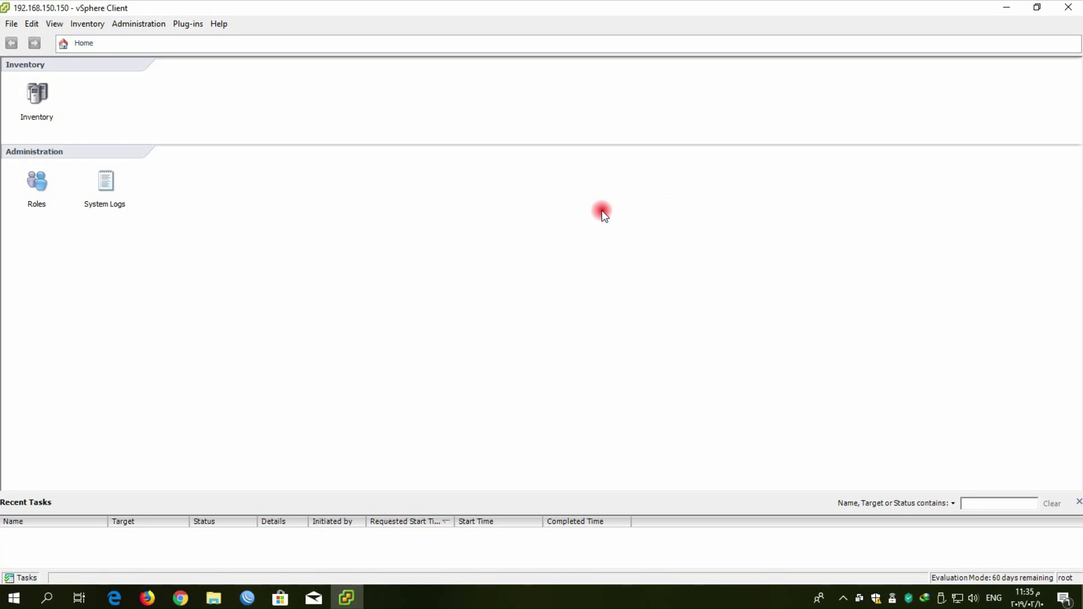
{"action": "left_click", "coordinate": [42, 96]}
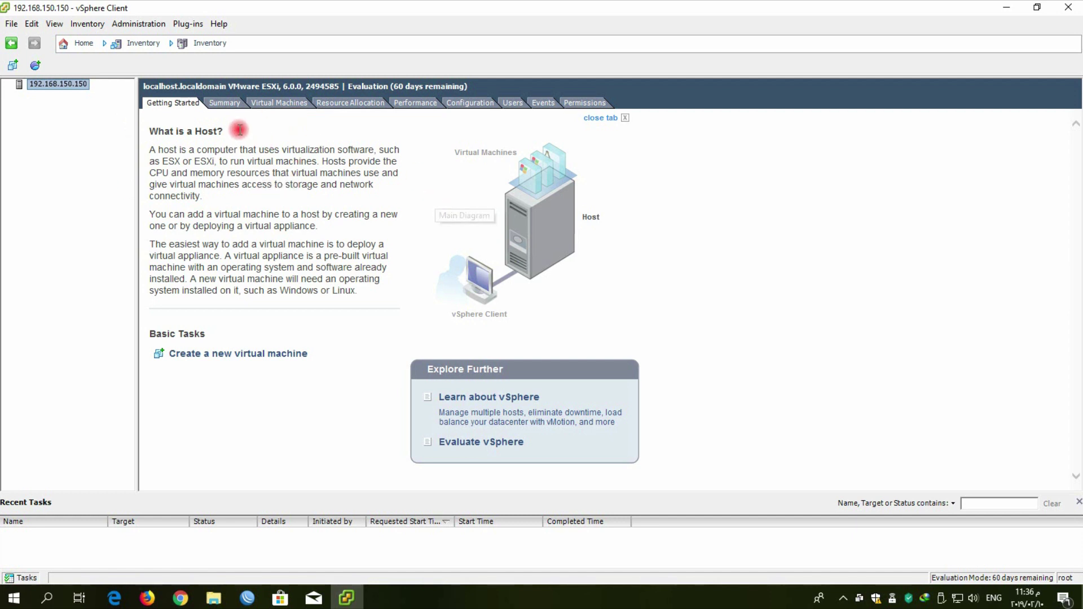
Show the host's Summary tab and sort its datastore list by the Storage column
{"action": "left_click", "coordinate": [229, 105]}
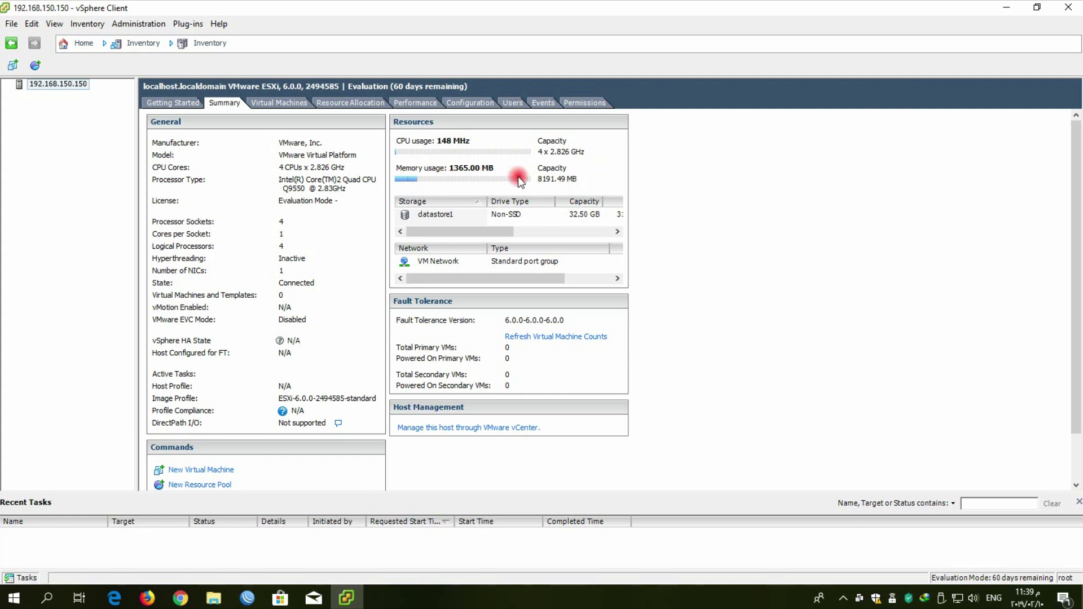
{"action": "left_click", "coordinate": [406, 196]}
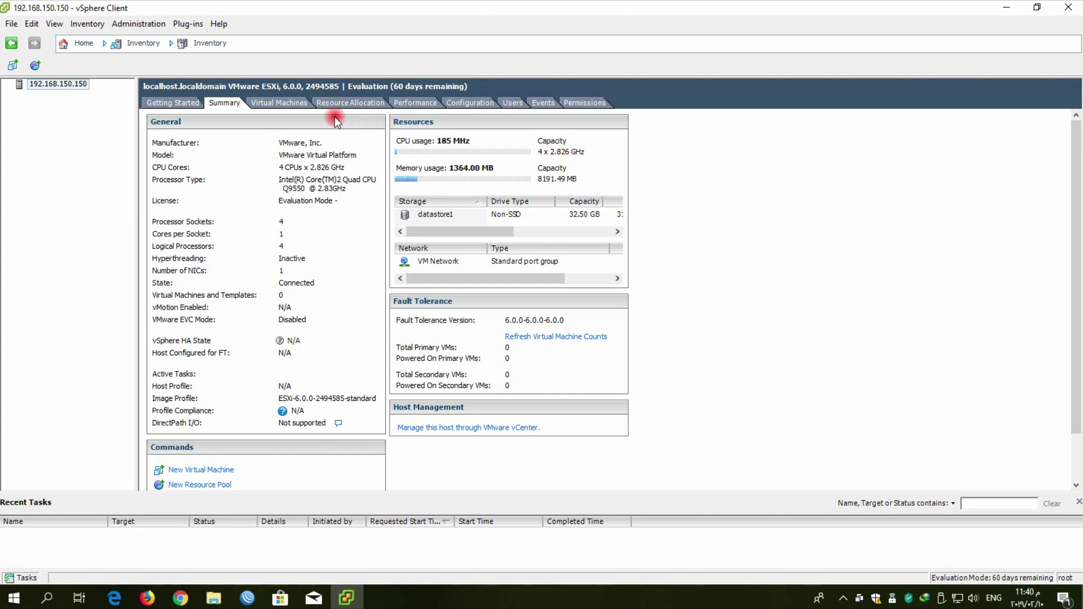
View the host's Virtual Machines list, then its 8817 MHz CPU and 4842 MB memory allocation
{"action": "left_click", "coordinate": [290, 104]}
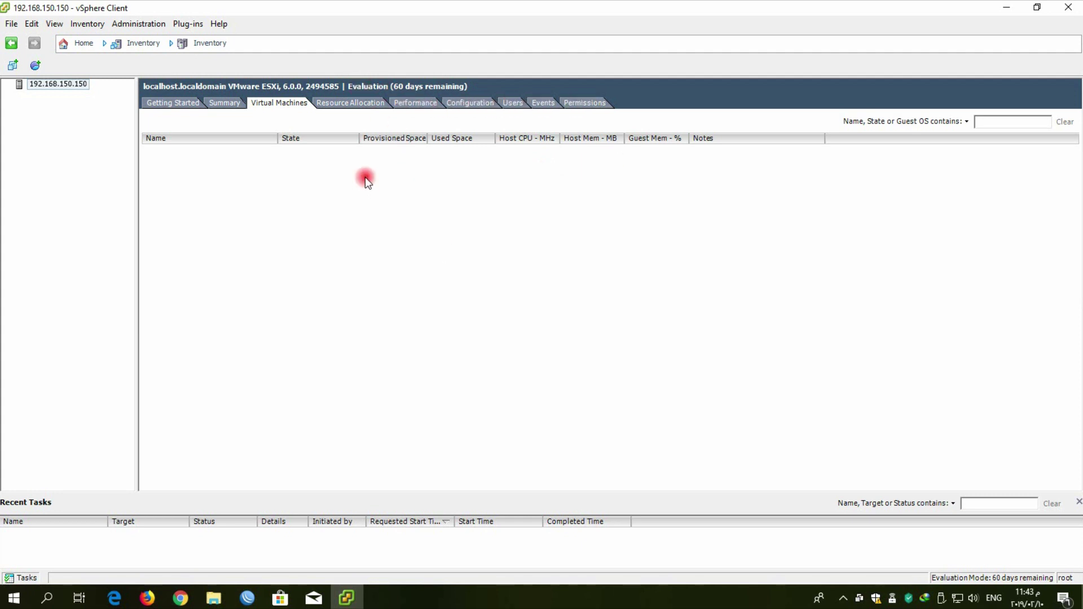
{"action": "left_click", "coordinate": [356, 106]}
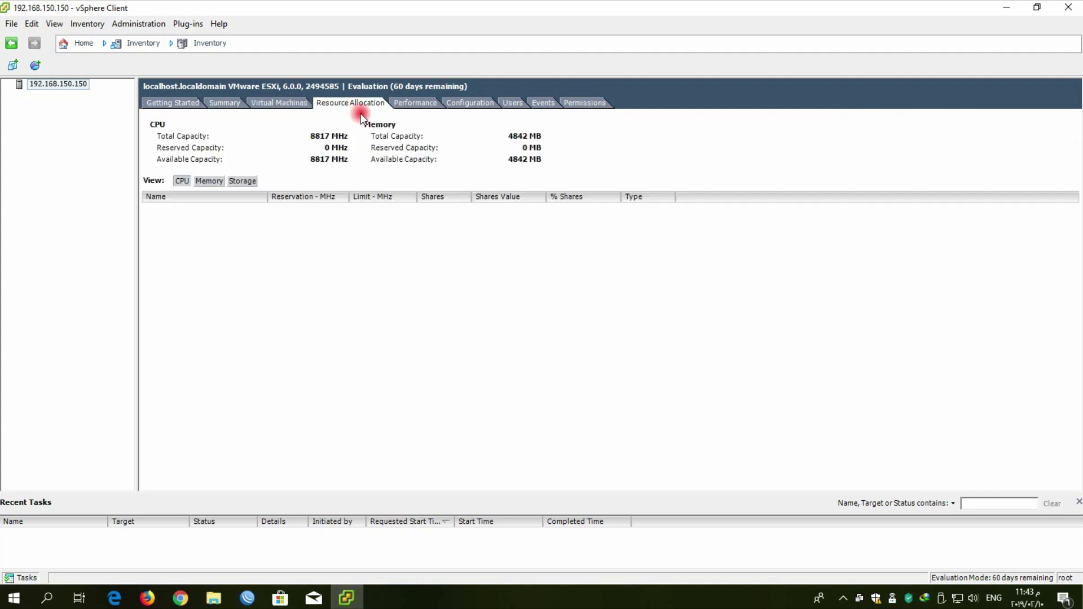
Check the real-time CPU chart peaking at 592 MHz, then switch to the Configuration tab
{"action": "left_click", "coordinate": [411, 102]}
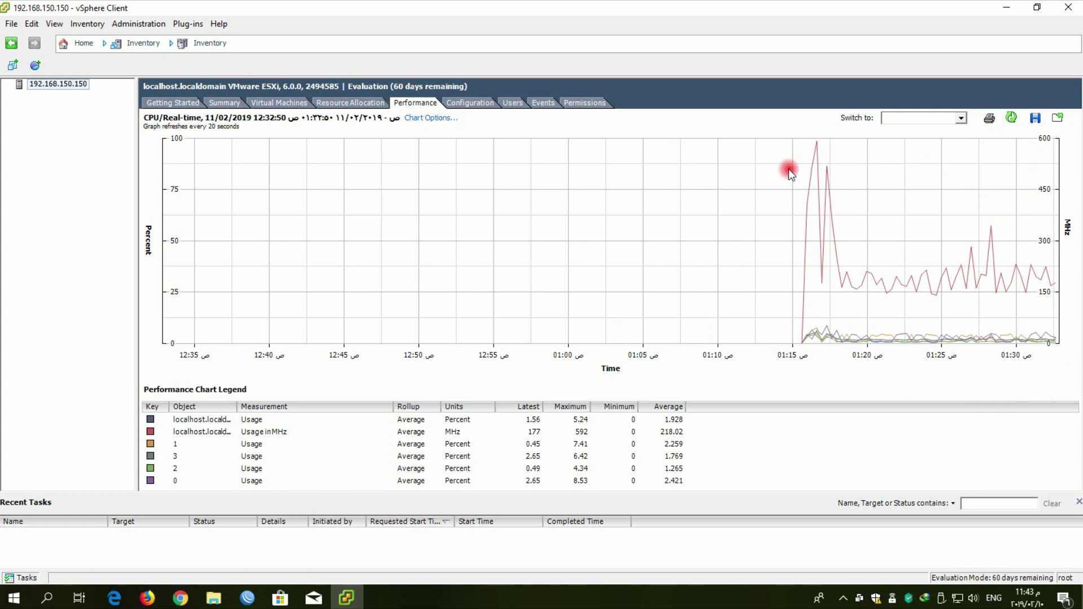
{"action": "mouse_move", "coordinate": [828, 164]}
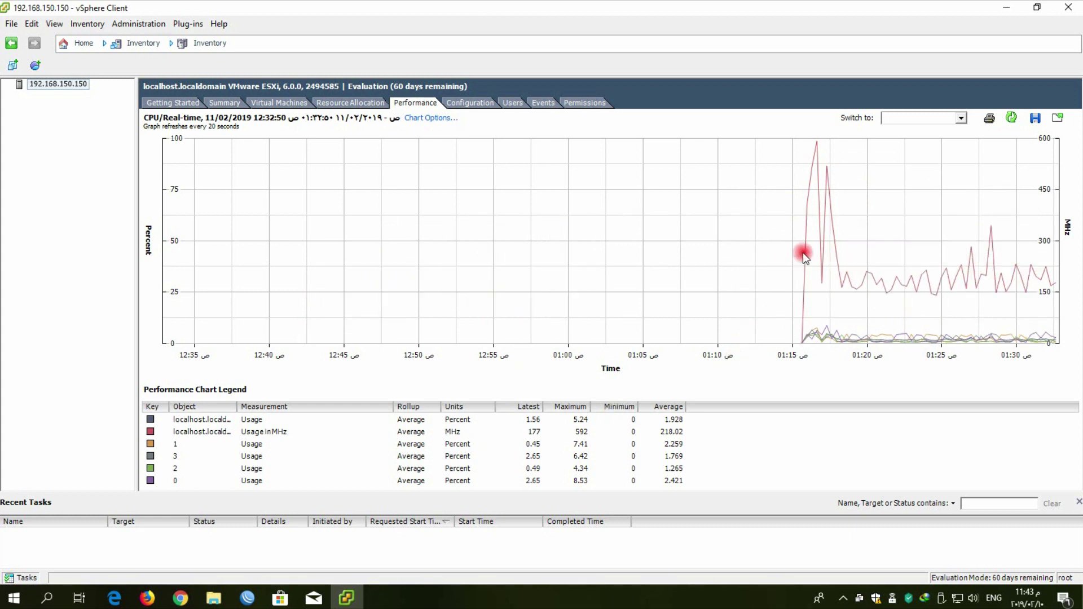
{"action": "left_click", "coordinate": [469, 102]}
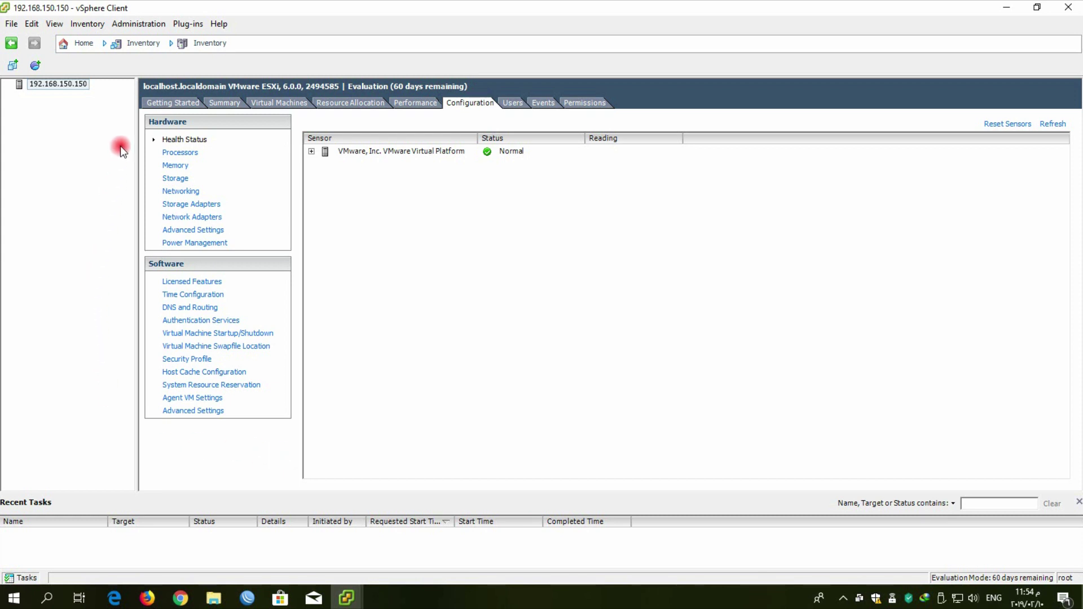
Show the Processors details, then Memory totals of 8191.5 MB with 8153.0 MB for VMs
{"action": "left_click", "coordinate": [188, 155]}
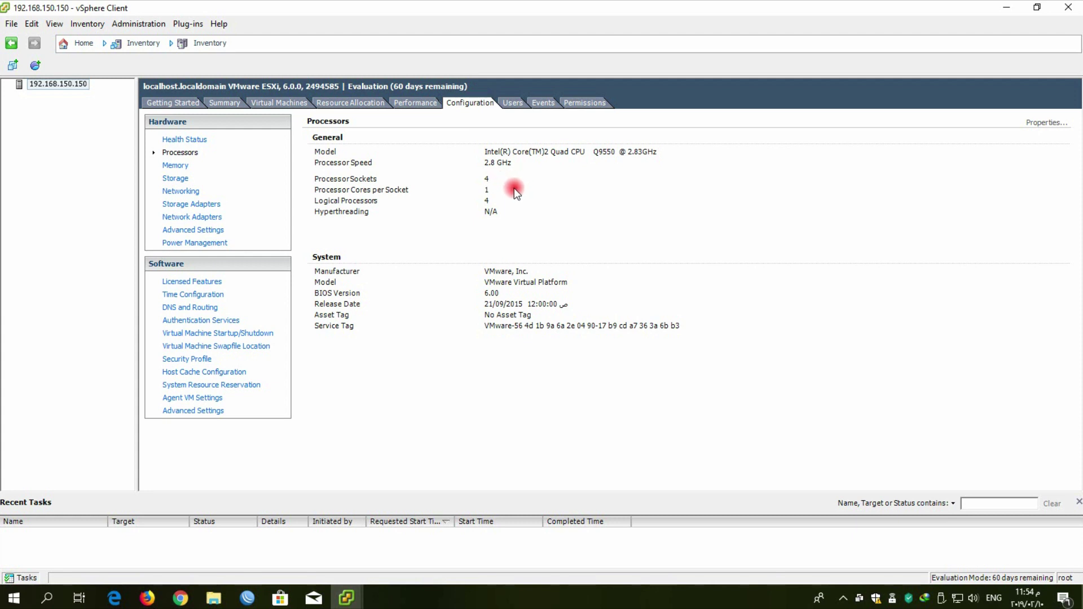
{"action": "left_click", "coordinate": [180, 167]}
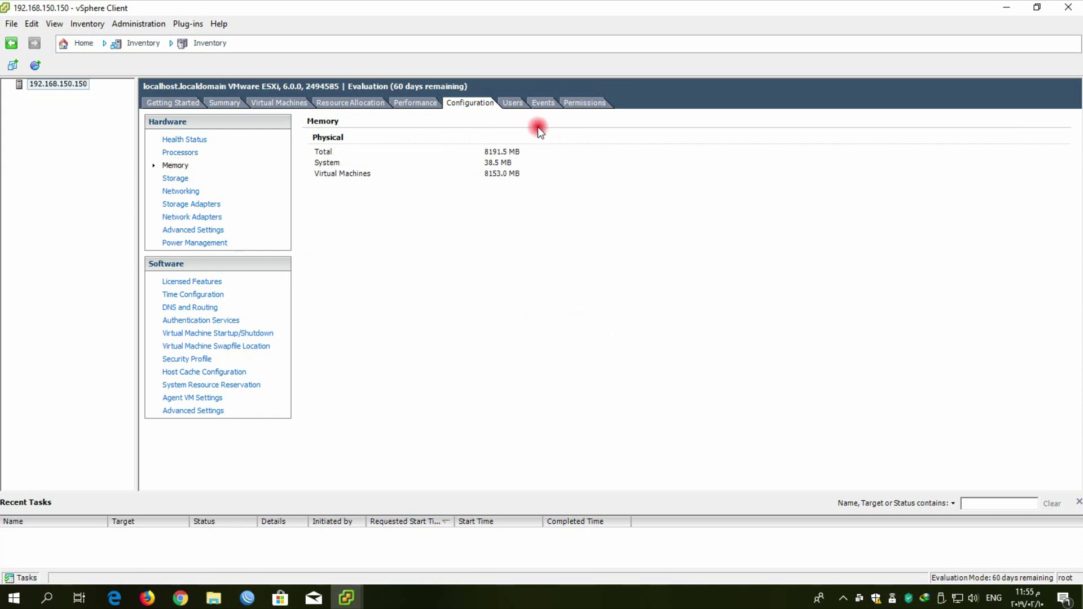
Inspect datastore1 under Storage, then view vSwitch0 with VM Network and Management Network on vmnic0
{"action": "left_click", "coordinate": [176, 179]}
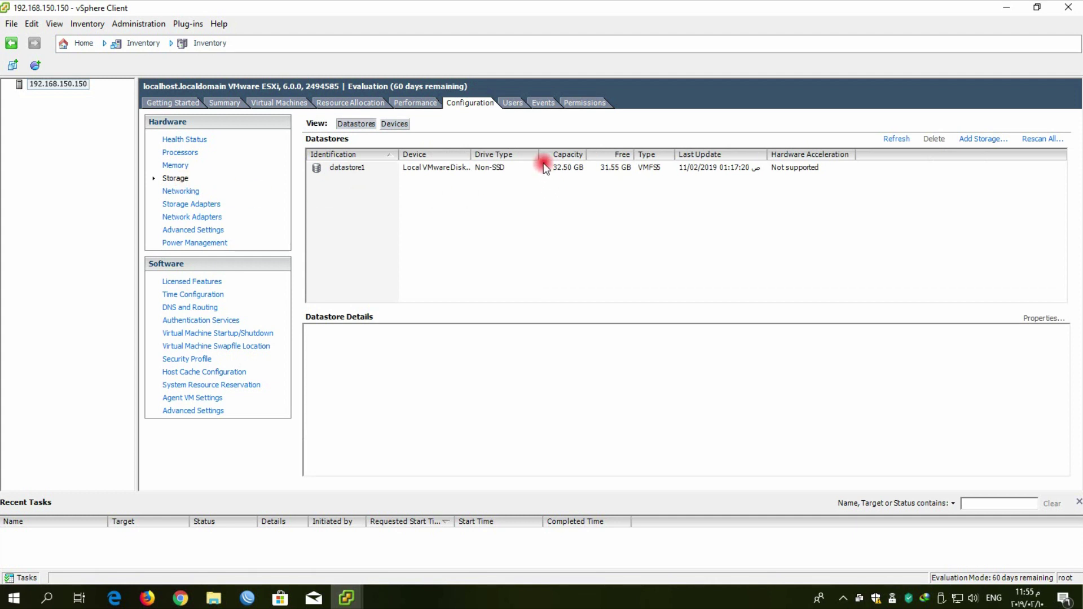
{"action": "left_click", "coordinate": [581, 174]}
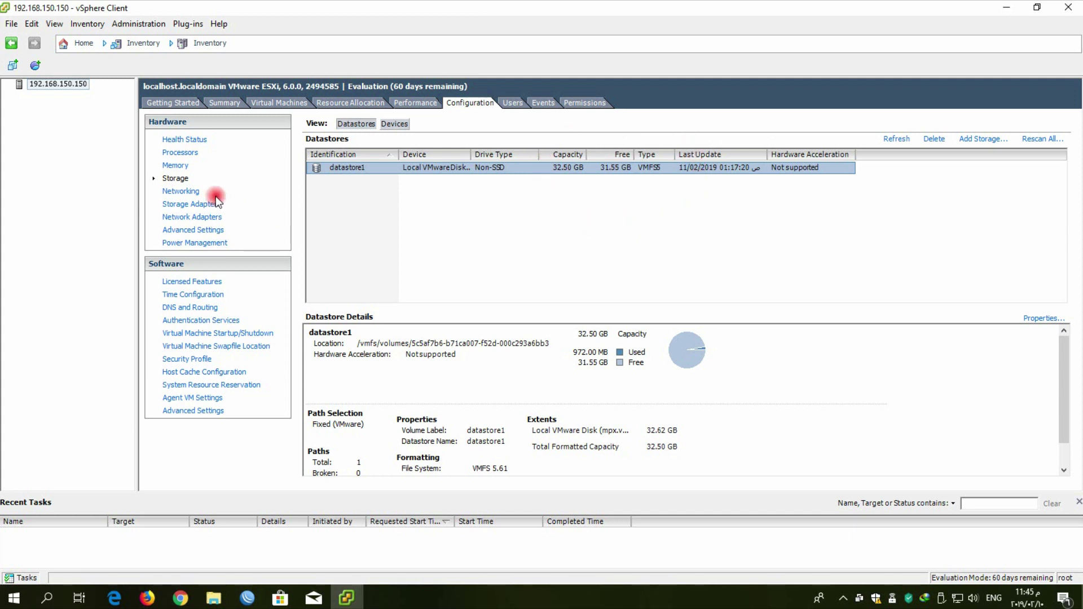
{"action": "left_click", "coordinate": [194, 191]}
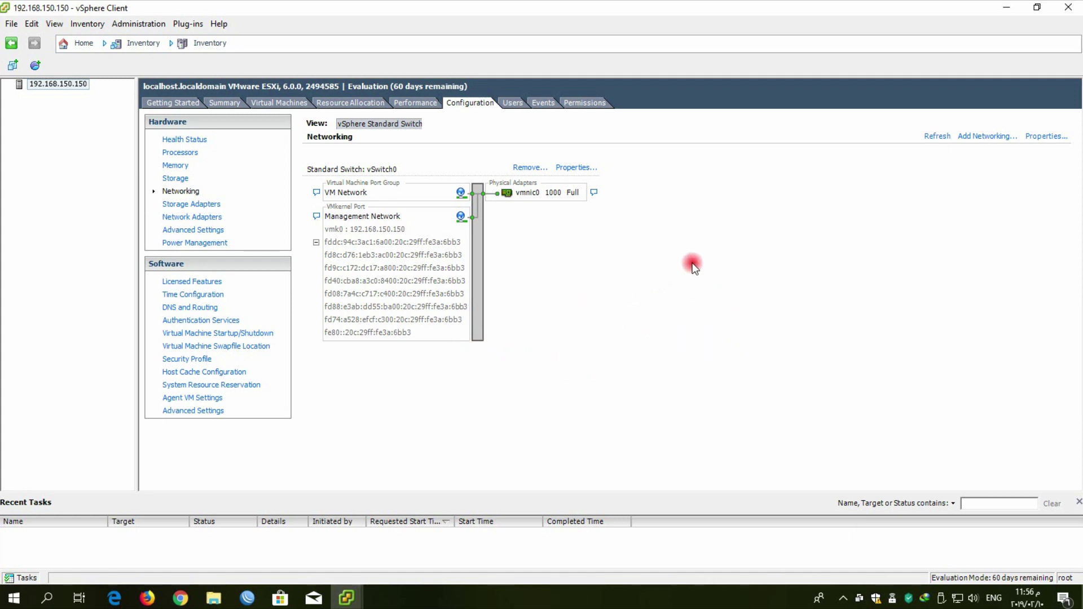
Select vmnic0 under Network Adapters, then view the Evaluation Mode licensed features expiring 11/04/2019
{"action": "left_click", "coordinate": [219, 220]}
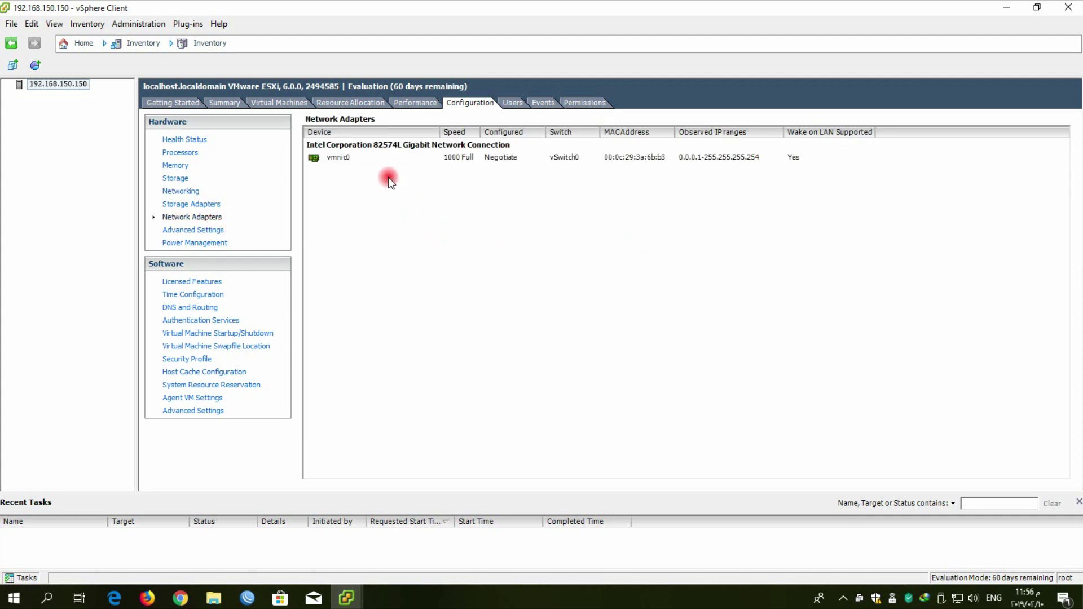
{"action": "left_click", "coordinate": [389, 159]}
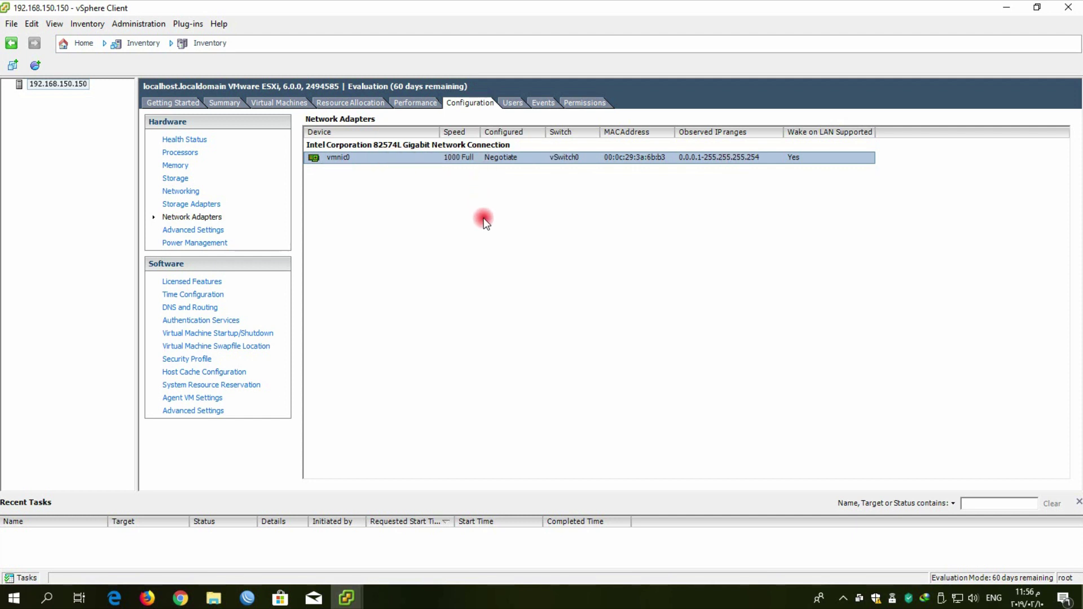
{"action": "left_click", "coordinate": [200, 282]}
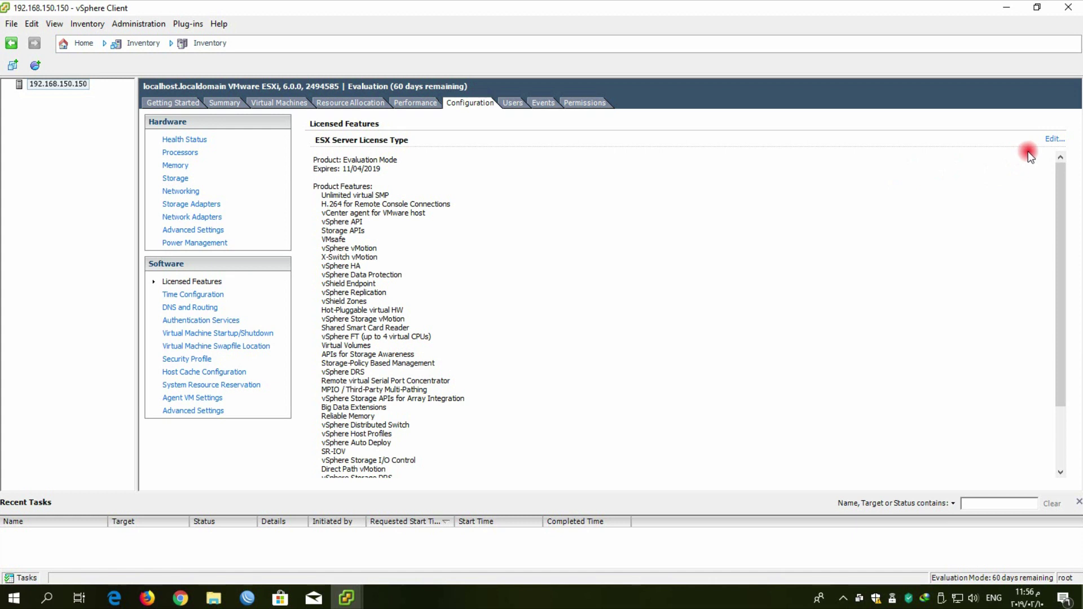
Cancel assigning a new license key, then show Time Configuration with the NTP Client stopped
{"action": "left_click", "coordinate": [1053, 136]}
{"action": "left_click", "coordinate": [525, 335]}
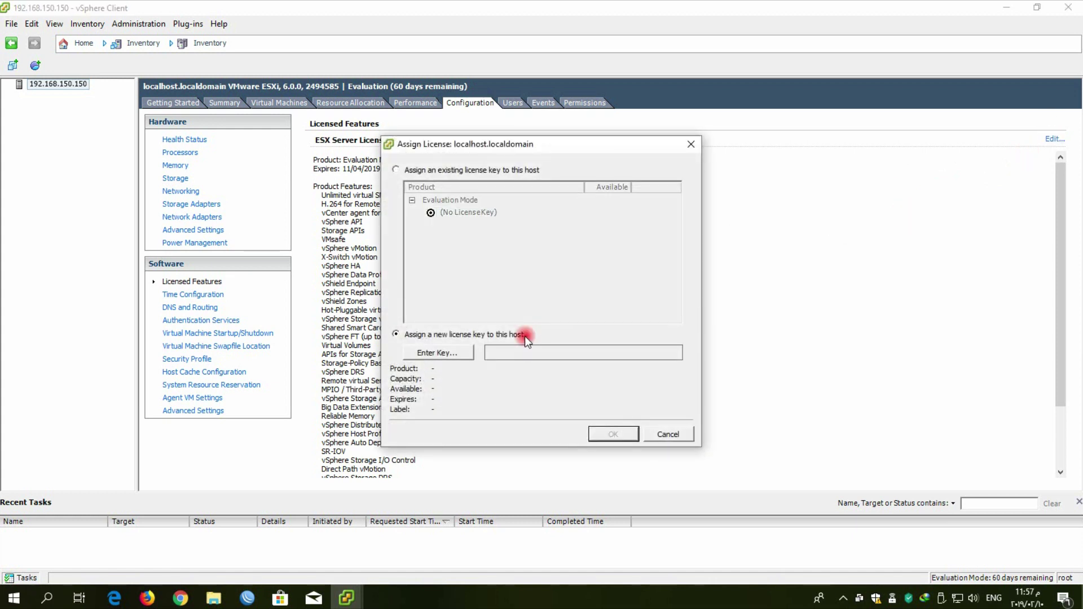
{"action": "left_click", "coordinate": [450, 354]}
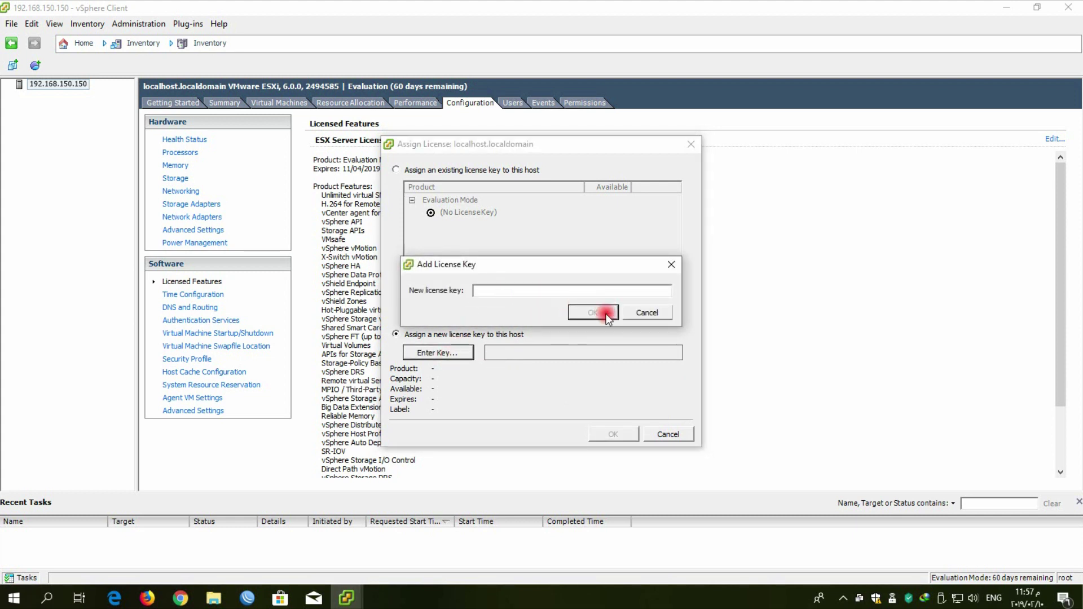
{"action": "left_click", "coordinate": [641, 313]}
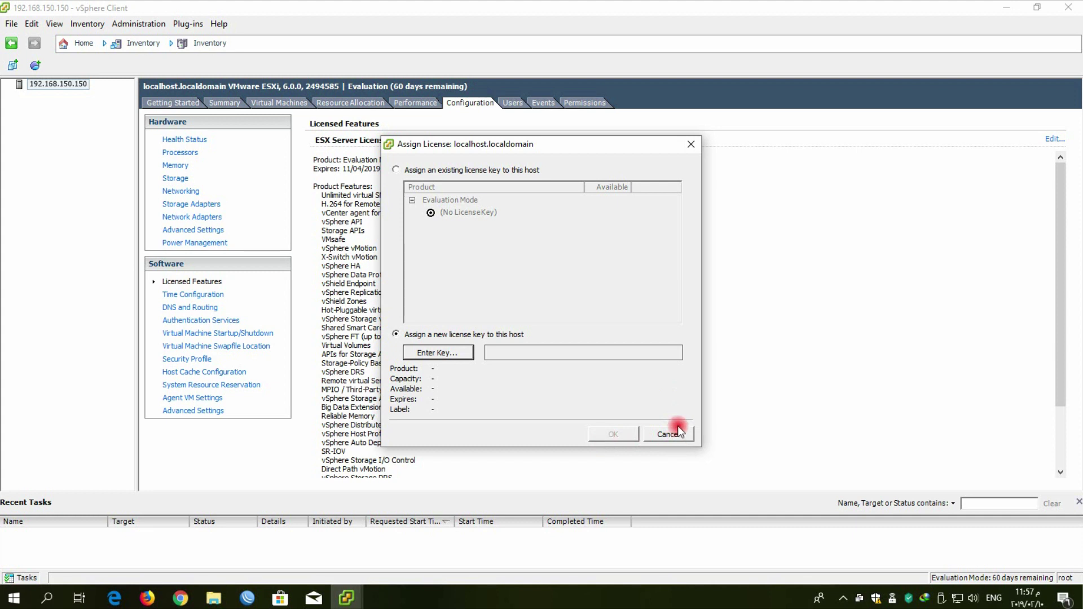
{"action": "left_click", "coordinate": [676, 434]}
{"action": "left_click", "coordinate": [210, 295]}
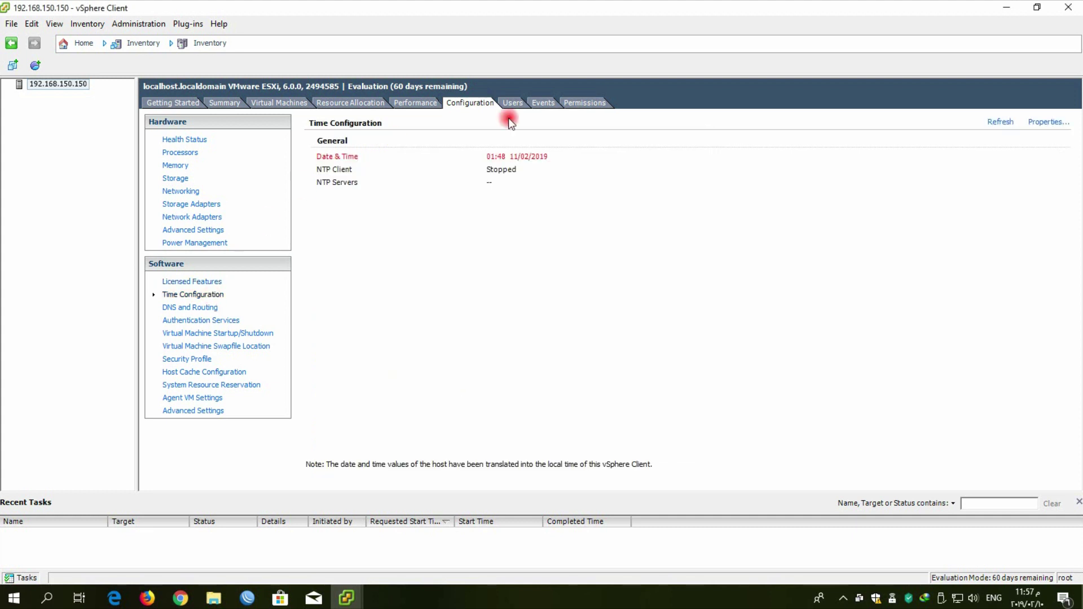
Check the host's time settings without changing them, then view the disabled VM Startup/Shutdown settings
{"action": "left_click", "coordinate": [1043, 129]}
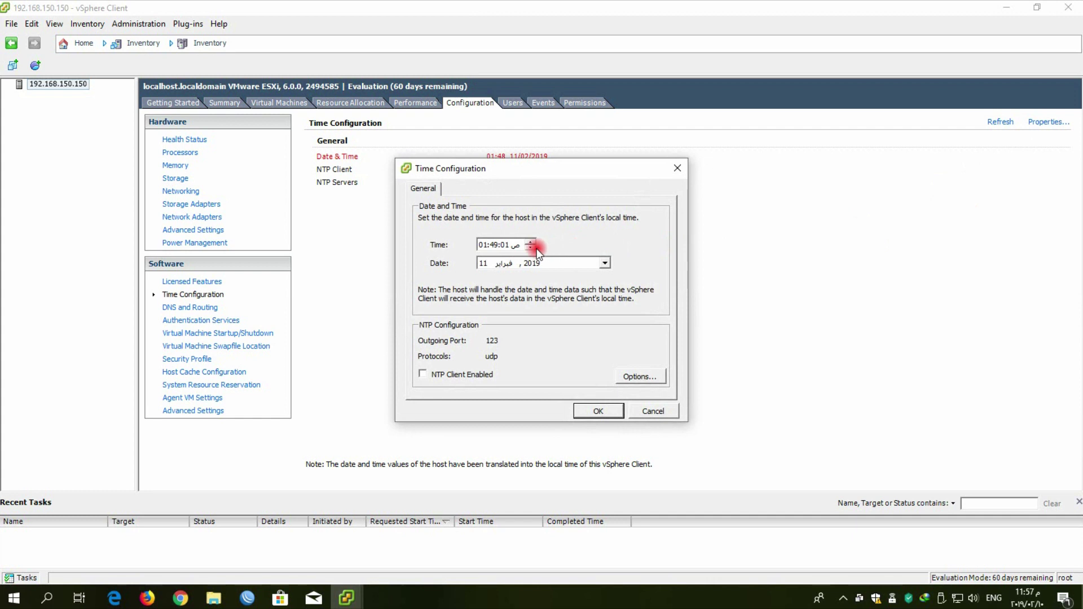
{"action": "left_click", "coordinate": [654, 412]}
{"action": "left_click", "coordinate": [264, 334]}
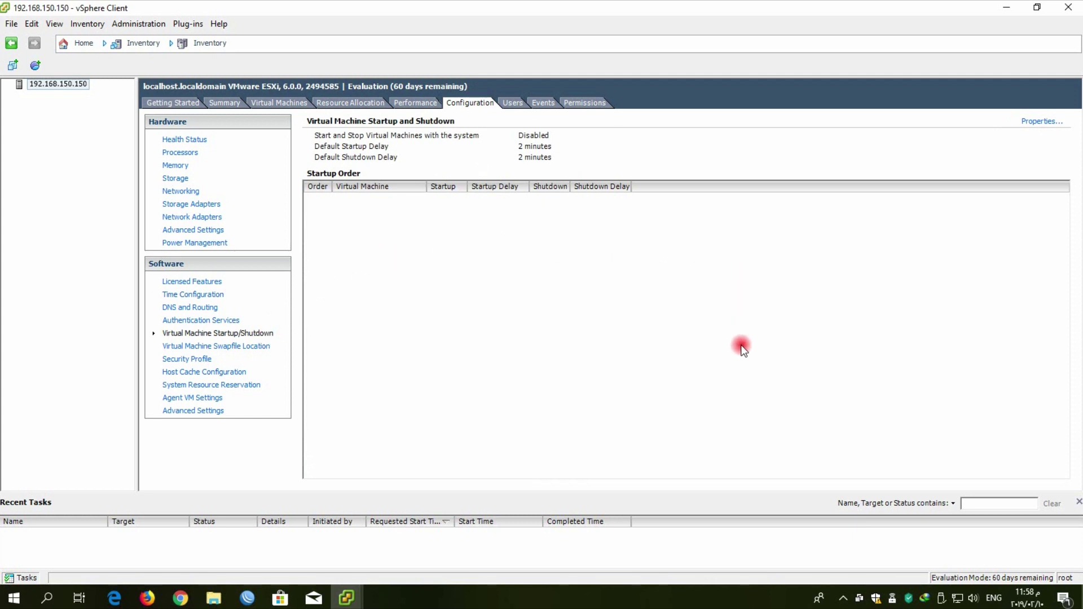
Review the VM Startup Order dialog without saving, then switch to the host's Getting Started page
{"action": "left_click", "coordinate": [1024, 125]}
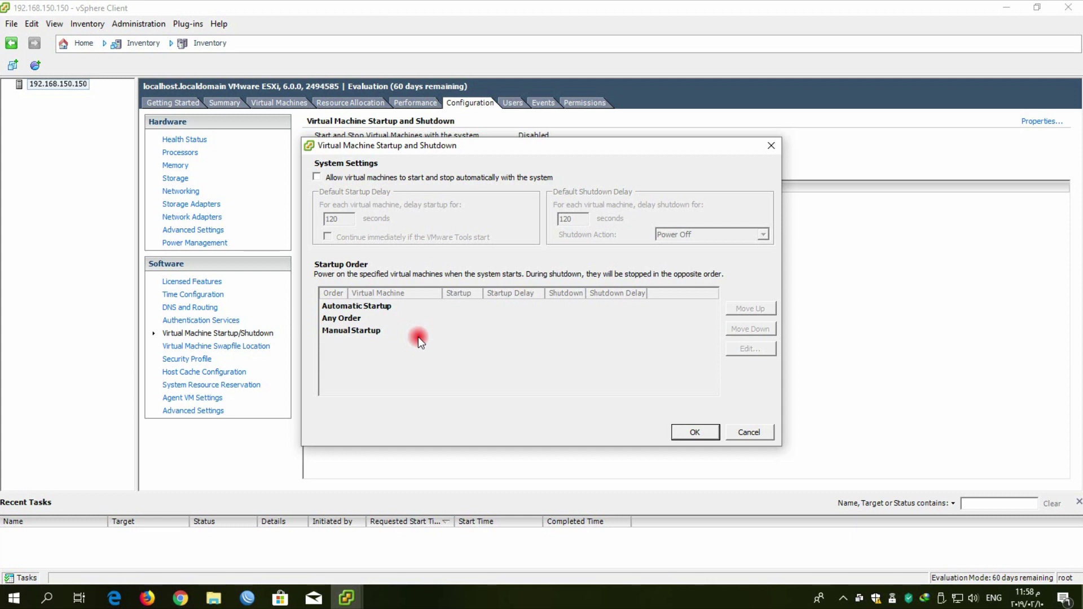
{"action": "key", "text": "Escape"}
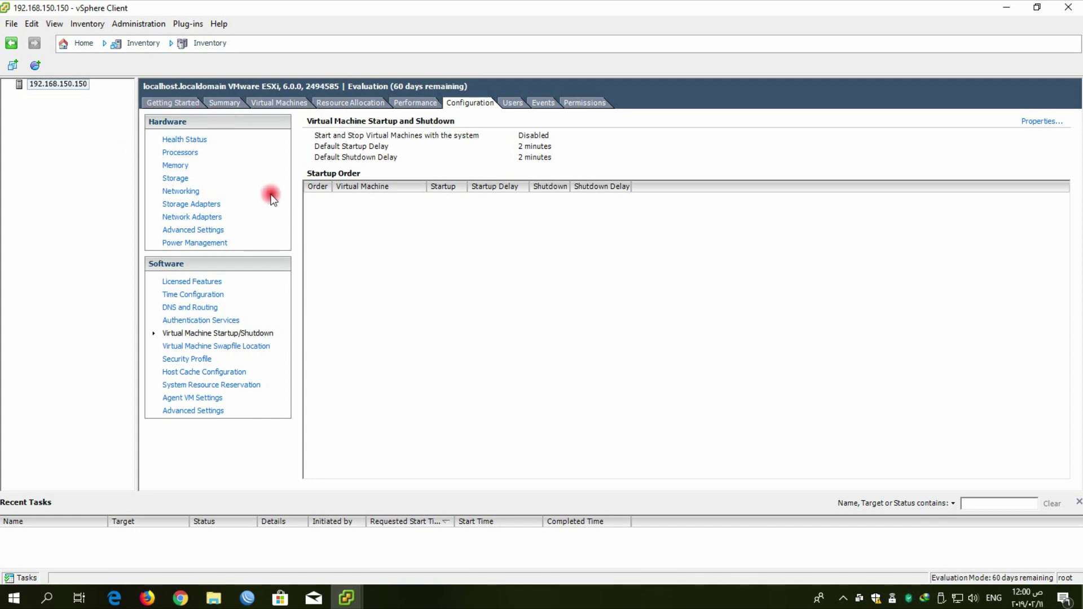
{"action": "left_click", "coordinate": [172, 103]}
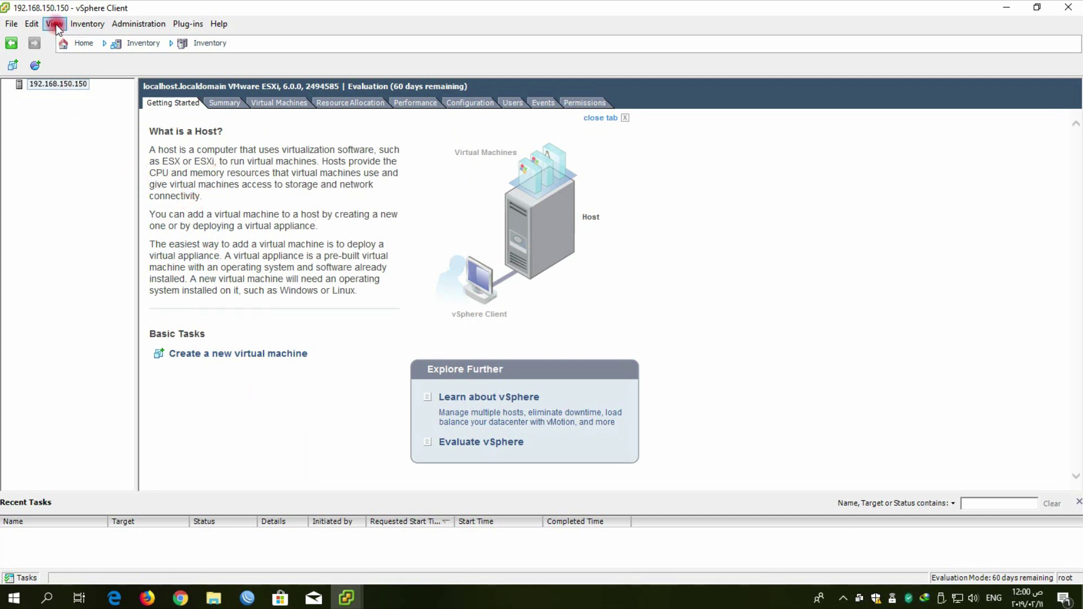
{"action": "left_click", "coordinate": [71, 84]}
{"action": "left_click", "coordinate": [88, 24]}
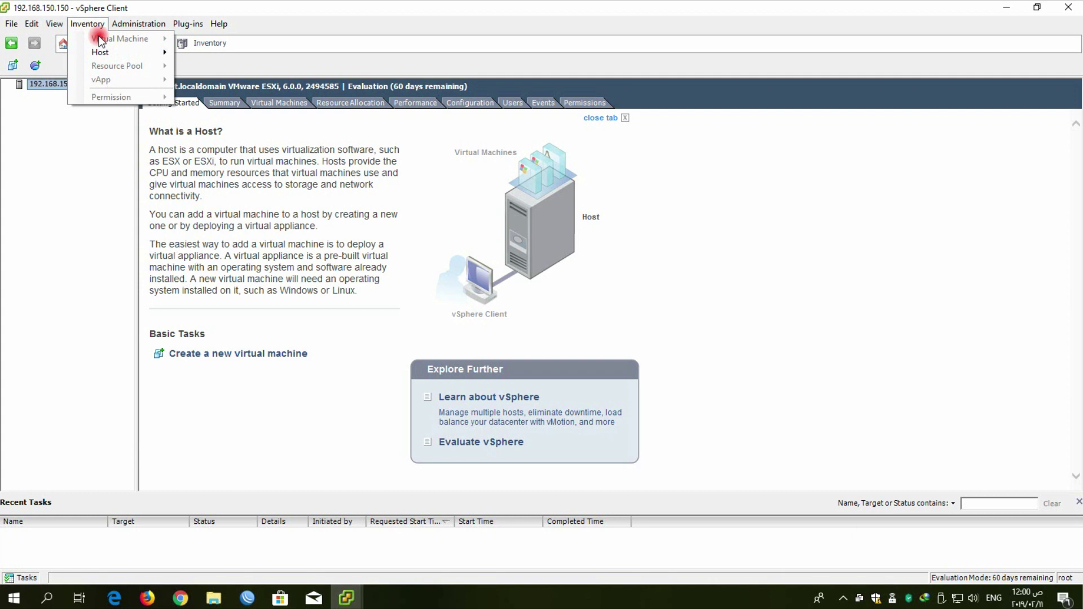
{"action": "mouse_move", "coordinate": [119, 51]}
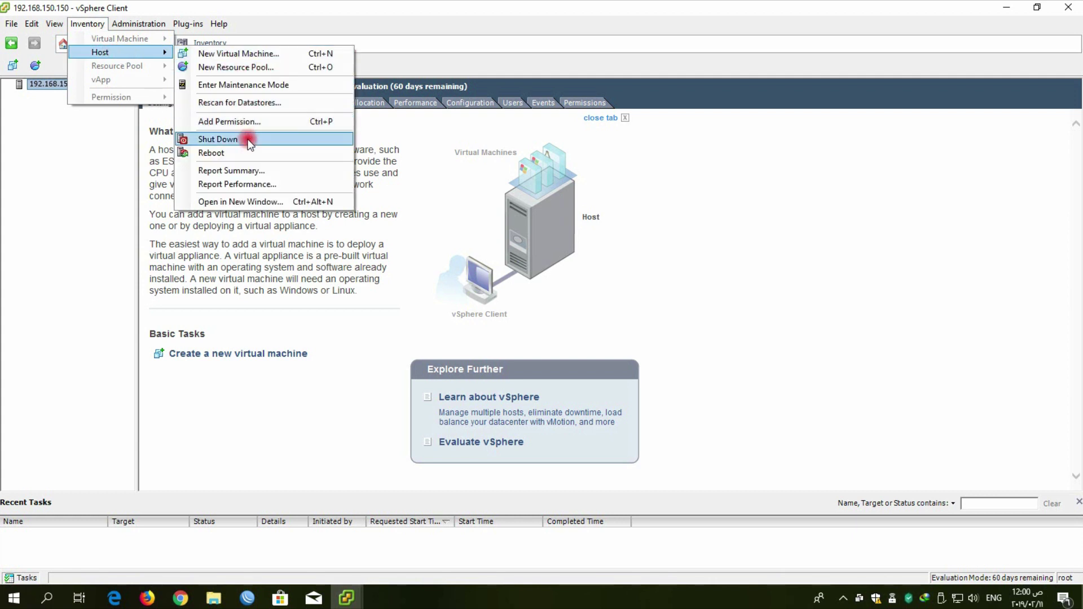
{"action": "left_click", "coordinate": [415, 148]}
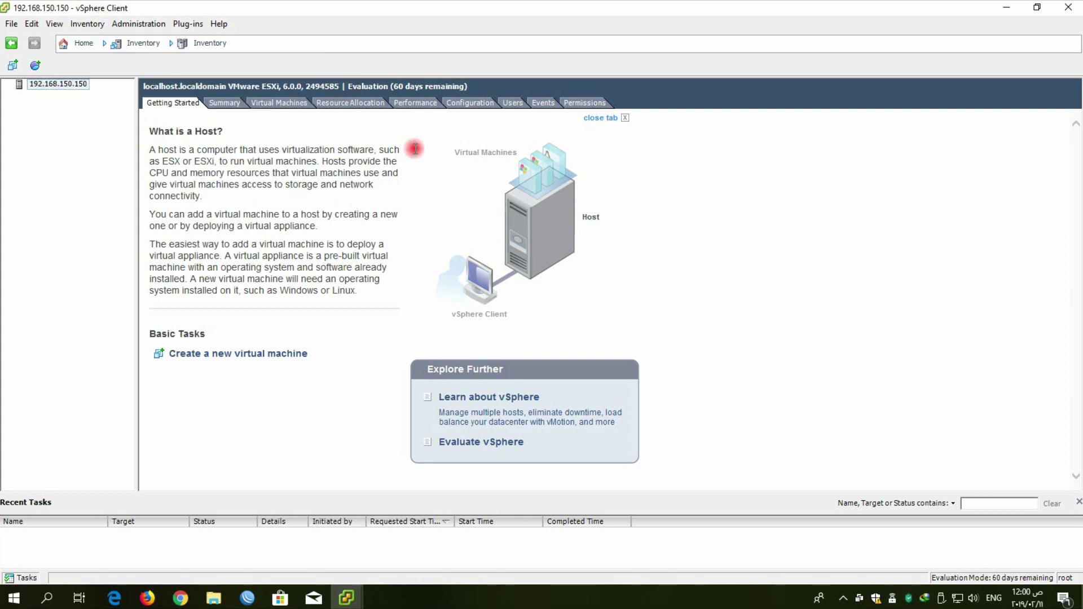